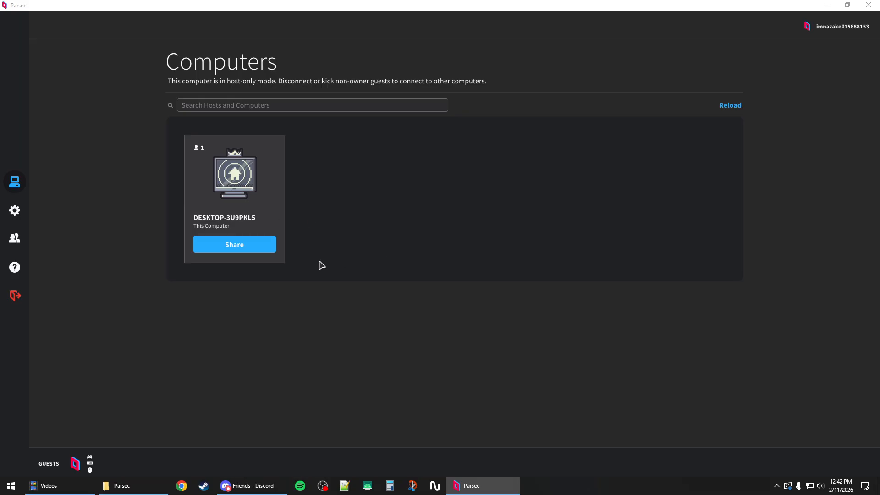
Step: Open a Command Prompt window by running cmd
{"action": "left_click", "coordinate": [339, 255]}
{"action": "right_click", "coordinate": [12, 486]}
{"action": "left_click", "coordinate": [36, 445]}
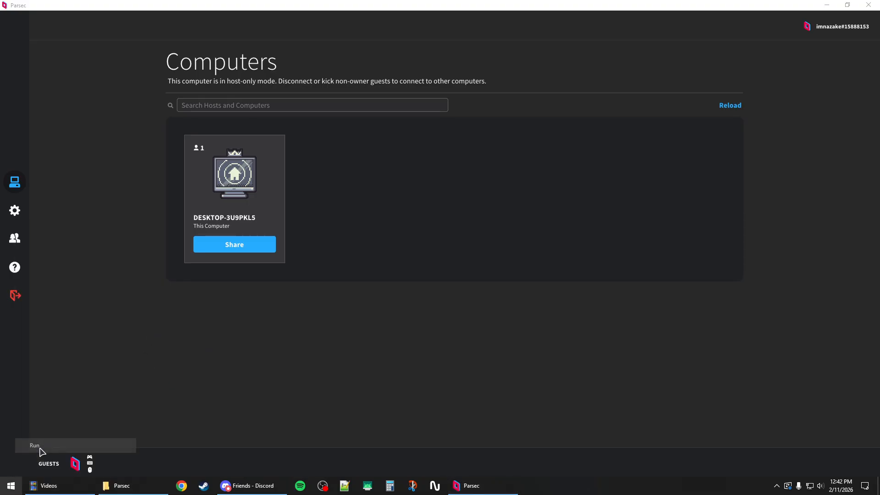
{"action": "left_click_drag", "start_coordinate": [113, 385], "coordinate": [271, 280]}
{"action": "type", "text": "cmd"}
{"action": "key", "text": "Return"}
{"action": "left_click_drag", "start_coordinate": [143, 68], "coordinate": [272, 150]}
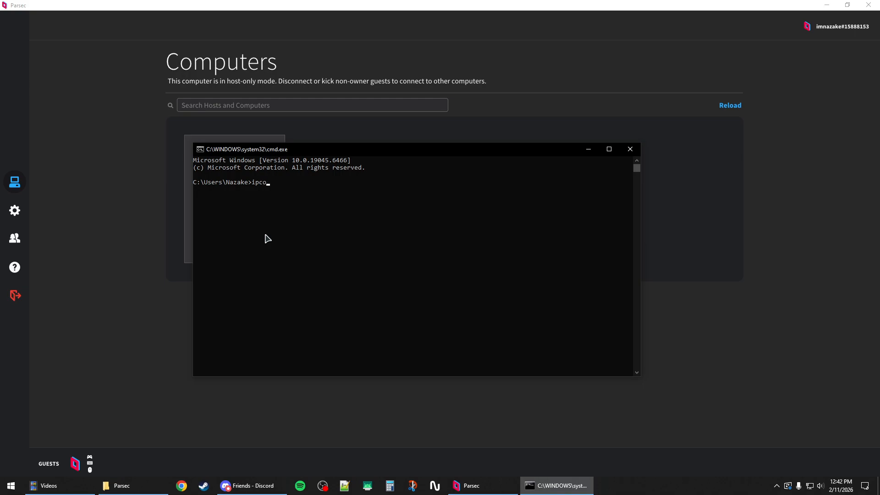
Step: Run ipconfig in the Command Prompt and copy the IPv4 address from its output
{"action": "type", "text": "ipconfig"}
{"action": "key", "text": "Return"}
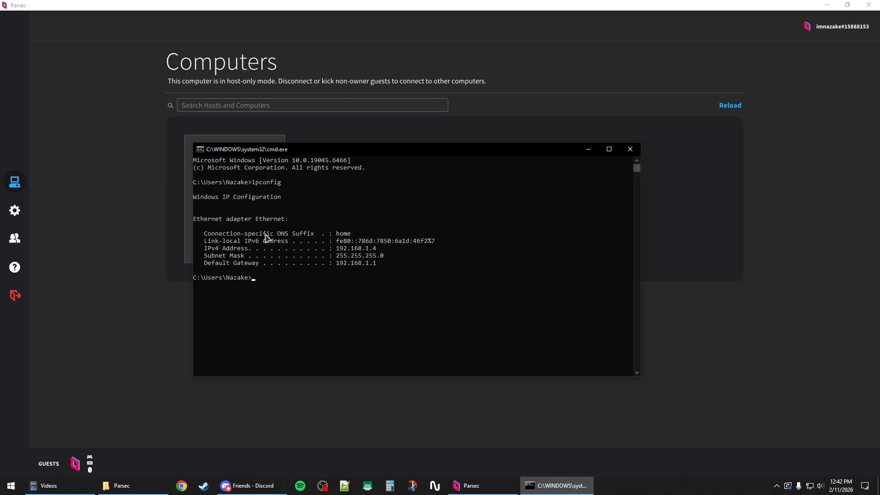
{"action": "type", "text": "`"}
{"action": "left_click_drag", "start_coordinate": [337, 249], "coordinate": [376, 253]}
{"action": "key", "text": "ctrl+c"}
{"action": "type", "text": "``"}
Step: Switch to Chrome and open the router's configuration page at 192.168.1.1
{"action": "left_click_drag", "start_coordinate": [0, 145], "coordinate": [444, 149]}
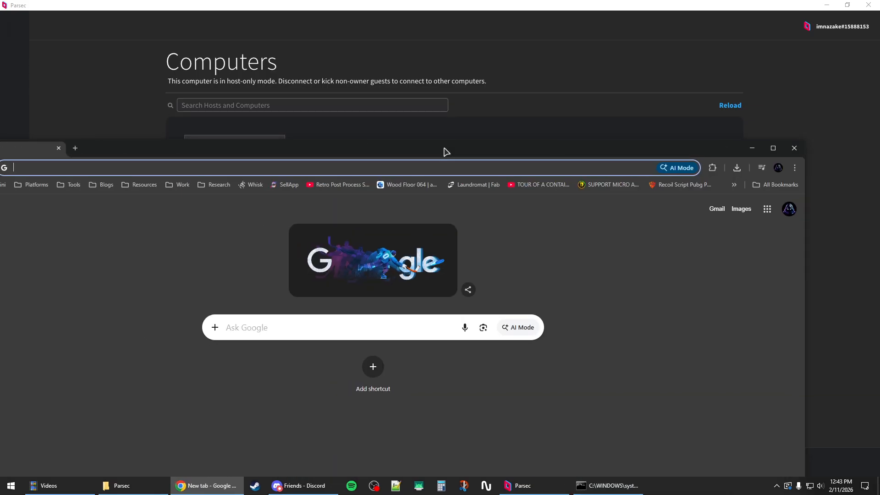
{"action": "type", "text": "192.168.1."}
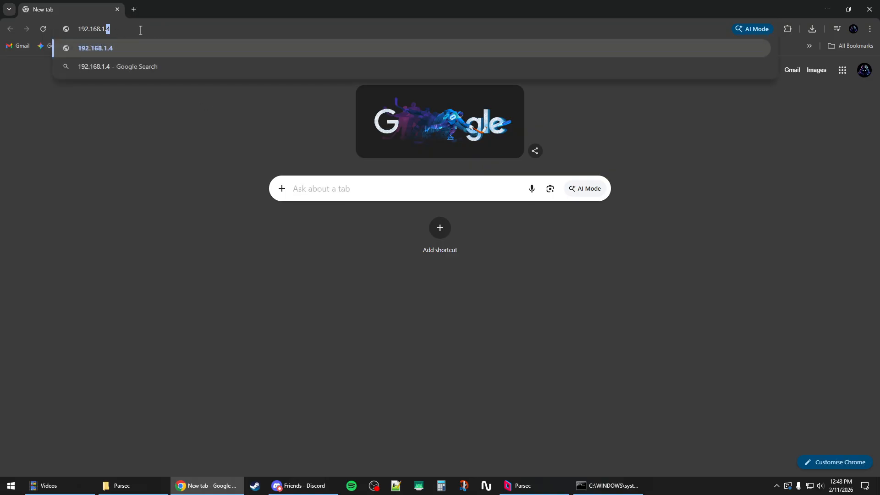
{"action": "type", "text": "1"}
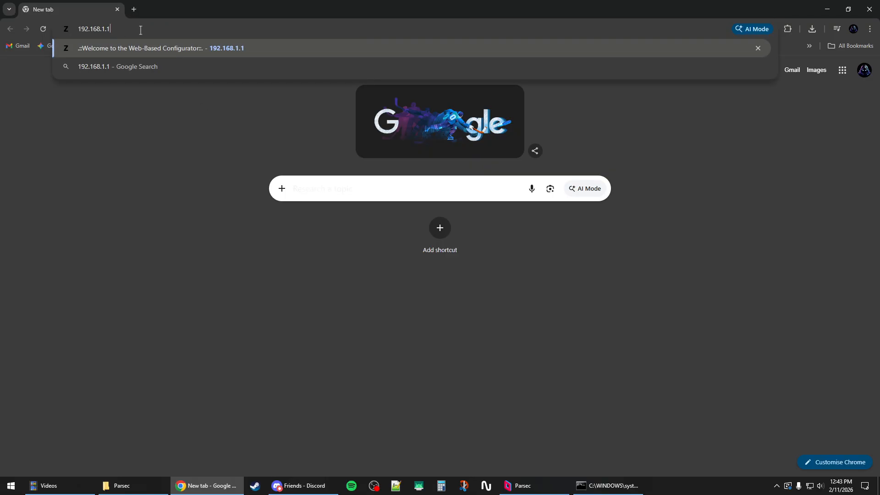
{"action": "key", "text": "Return"}
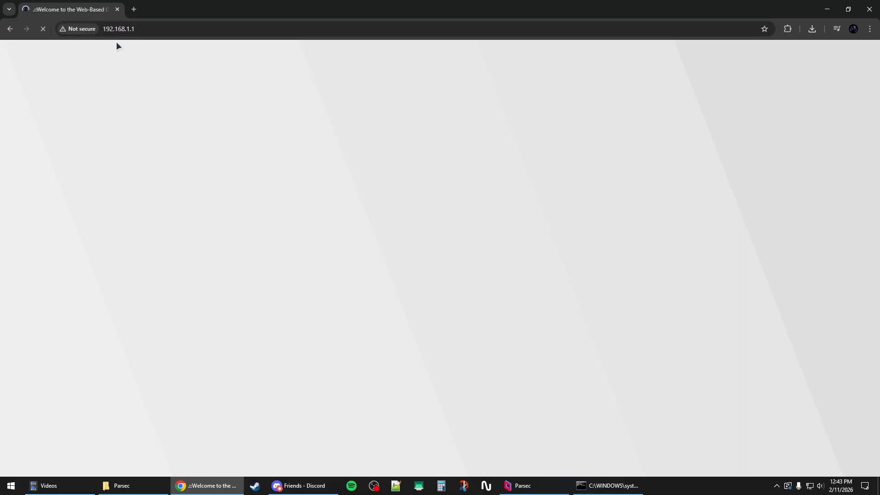
{"action": "left_click", "coordinate": [129, 29]}
{"action": "left_click", "coordinate": [171, 32]}
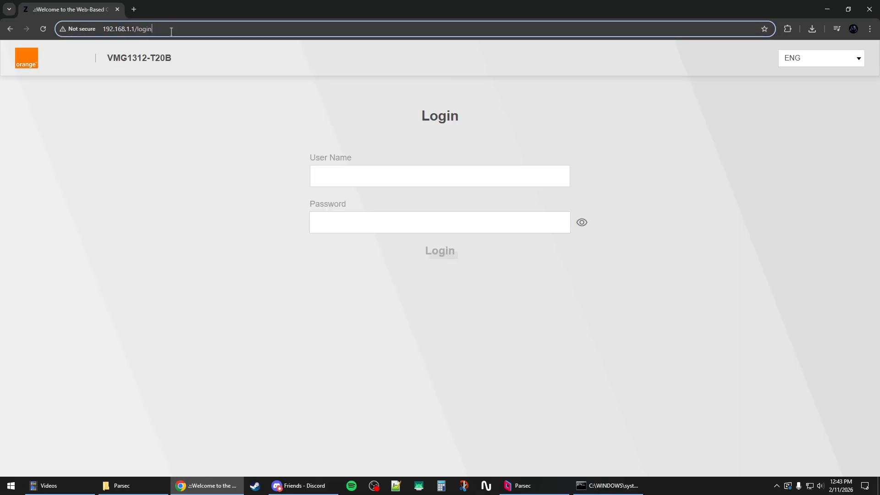
{"action": "key", "text": "ctrl+a"}
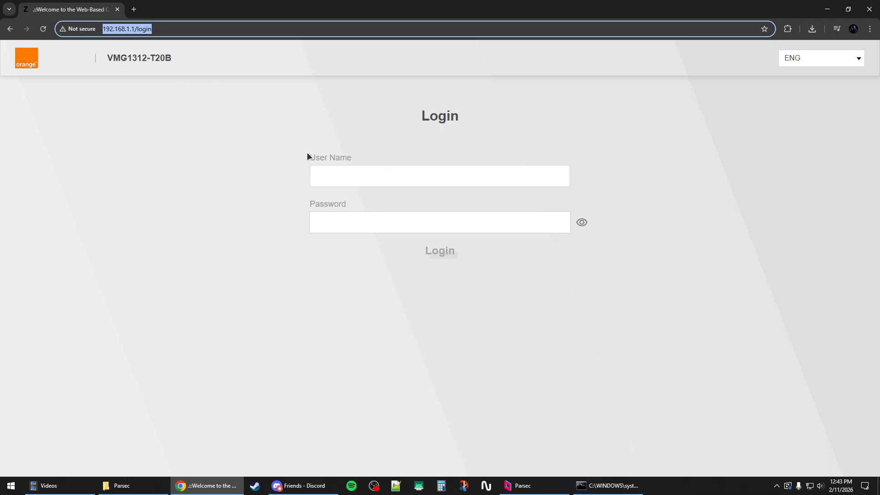
Step: Log in to the router and open its NAT port forwarding settings under Network Setting
{"action": "left_click", "coordinate": [345, 176]}
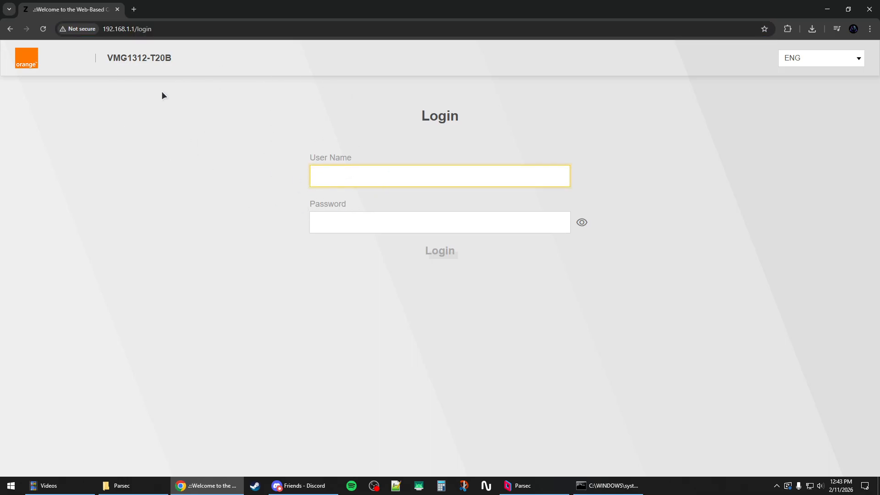
{"action": "left_click", "coordinate": [224, 191]}
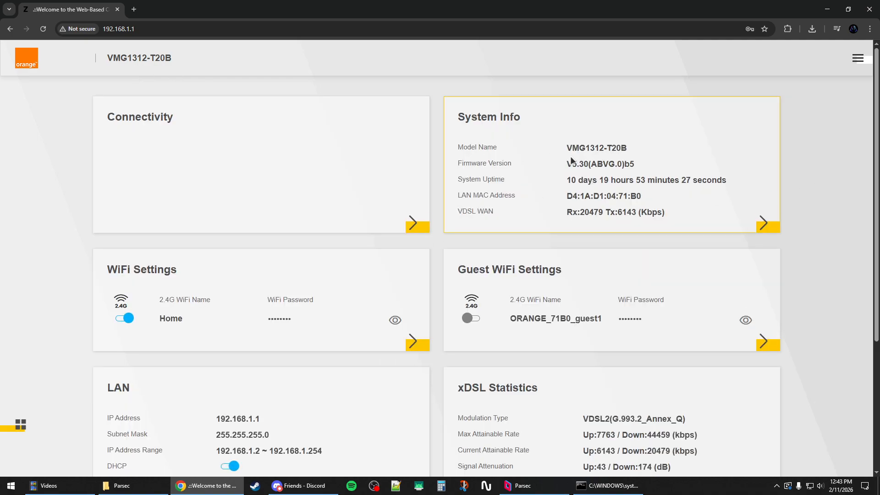
{"action": "left_click", "coordinate": [846, 63]}
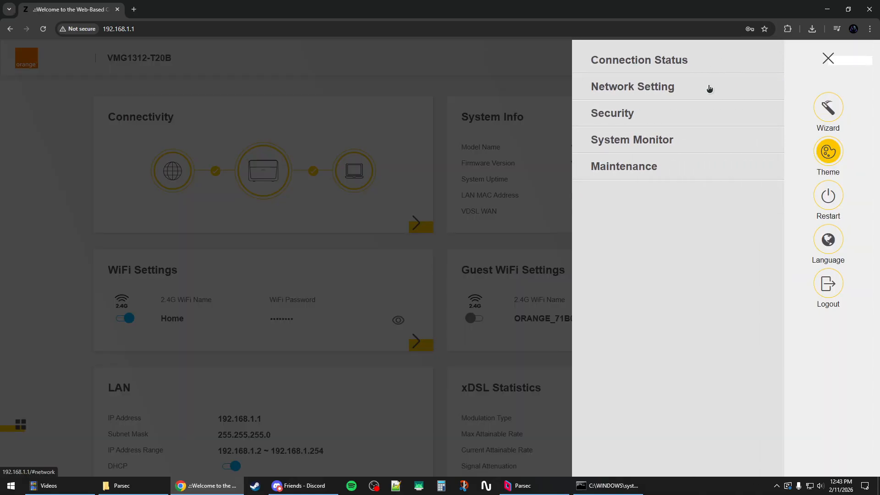
{"action": "left_click", "coordinate": [639, 91]}
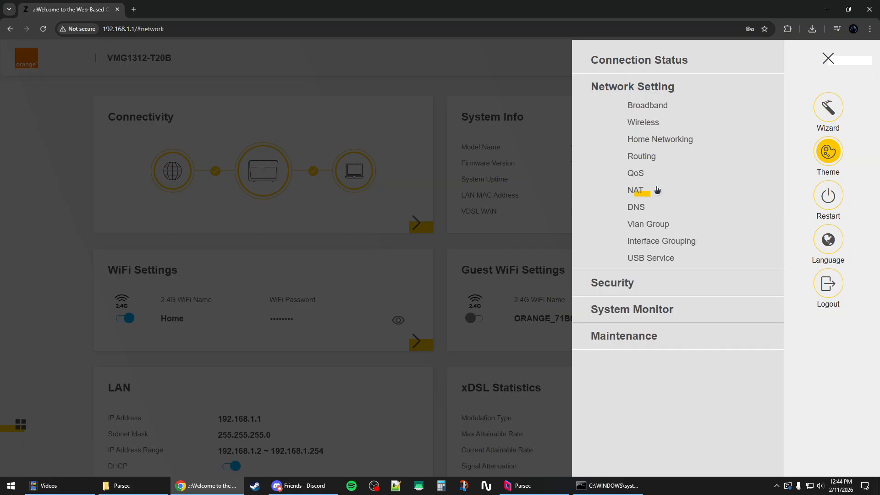
{"action": "left_click", "coordinate": [634, 190]}
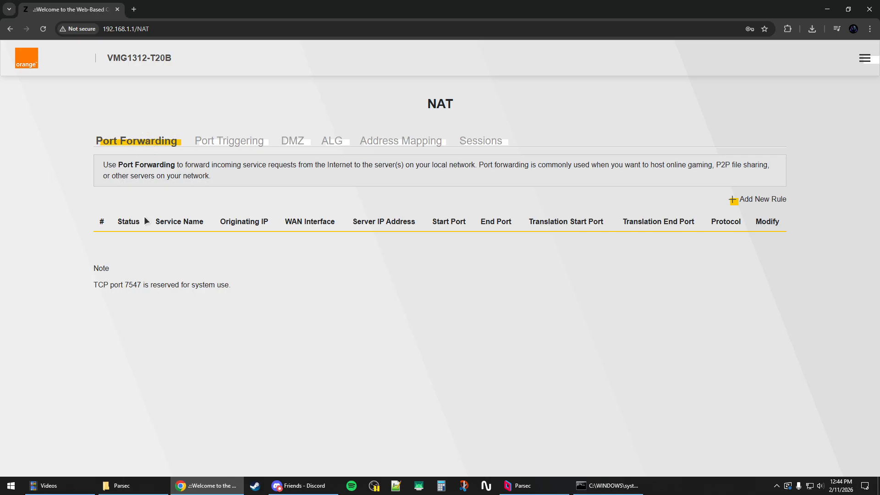
Step: Add a new port forwarding rule with the service name Parsec and the Default WAN interface
{"action": "left_click", "coordinate": [762, 199]}
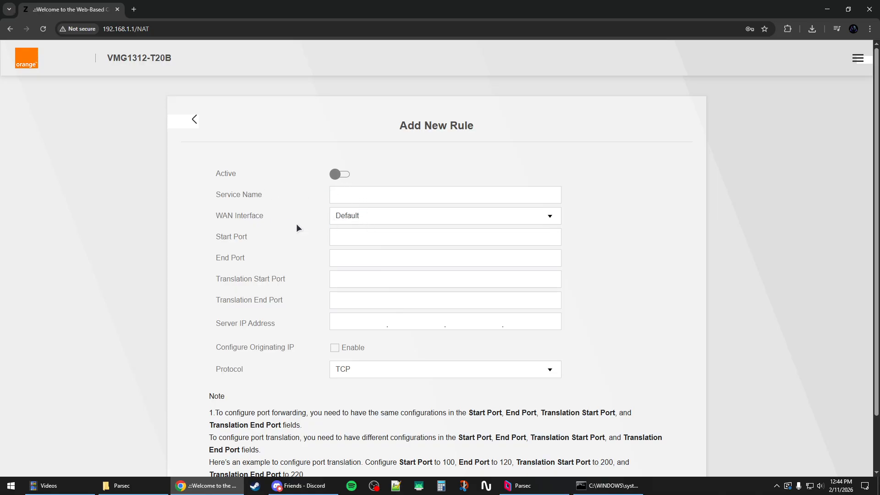
{"action": "left_click", "coordinate": [393, 191]}
{"action": "type", "text": "Parsec"}
{"action": "left_click", "coordinate": [129, 245]}
{"action": "left_click", "coordinate": [368, 219]}
{"action": "left_click", "coordinate": [387, 216]}
{"action": "left_click", "coordinate": [357, 256]}
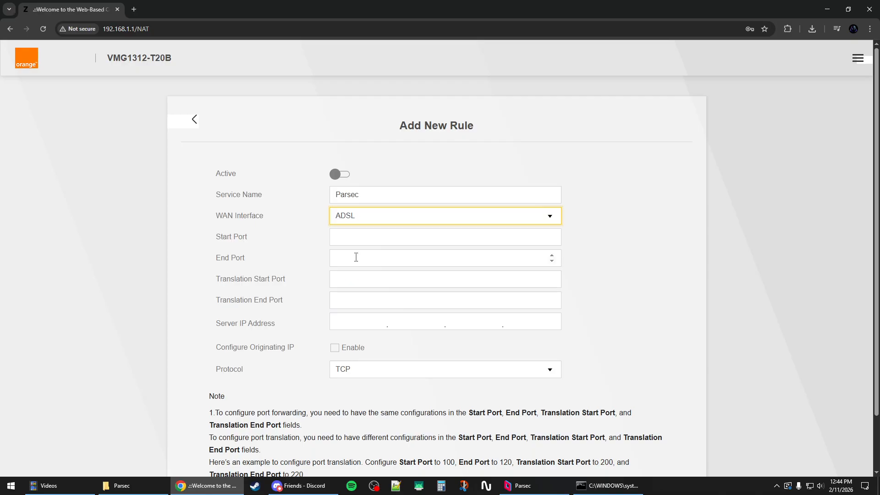
{"action": "left_click", "coordinate": [353, 218]}
{"action": "left_click", "coordinate": [359, 230]}
Step: Set the rule's start port, end port, translation start port and translation end port to 8000
{"action": "left_click", "coordinate": [357, 240]}
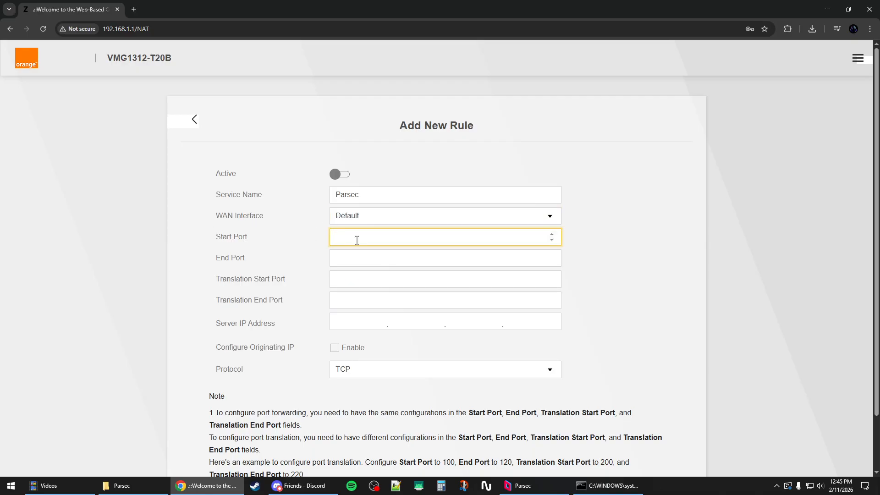
{"action": "type", "text": "8000"}
{"action": "key", "text": "ctrl+a"}
{"action": "key", "text": "ctrl+c"}
{"action": "left_click", "coordinate": [356, 259]}
{"action": "key", "text": "ctrl+v"}
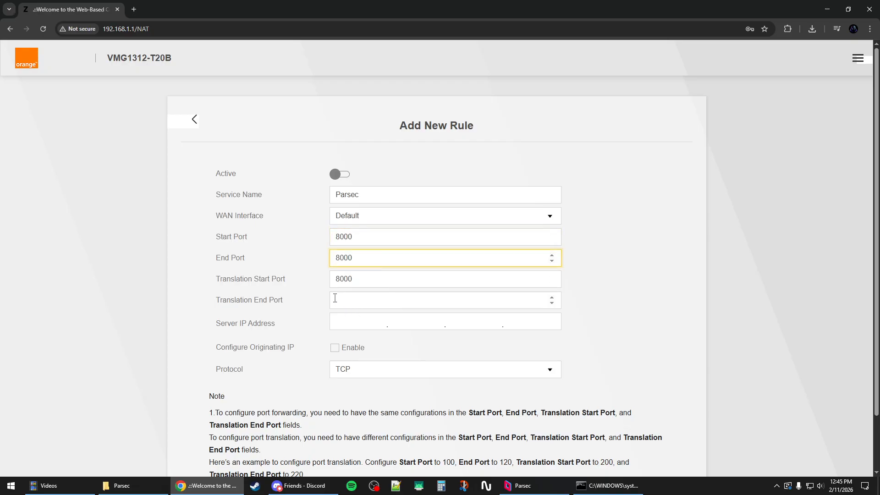
{"action": "left_click", "coordinate": [351, 302]}
{"action": "key", "text": "ctrl+v"}
{"action": "left_click", "coordinate": [271, 301]}
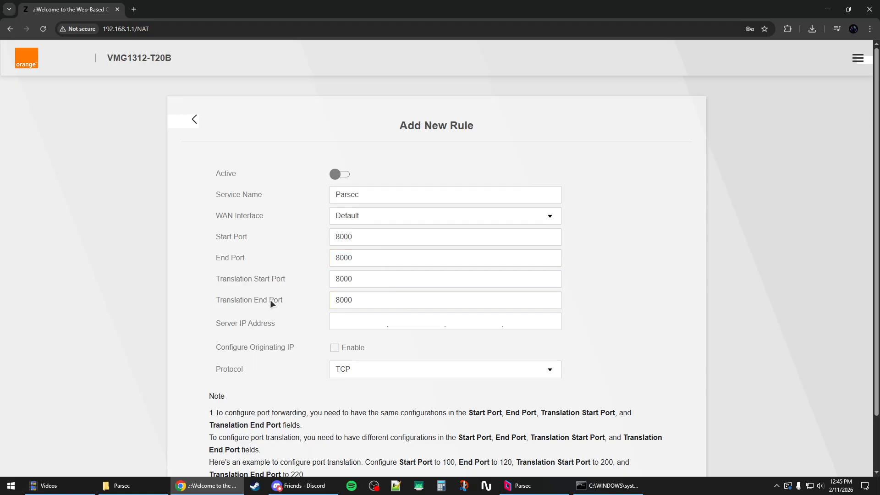
Step: Set the rule's server IP address to 192.168.1.4, the IPv4 address listed in the Command Prompt output
{"action": "left_click", "coordinate": [347, 319]}
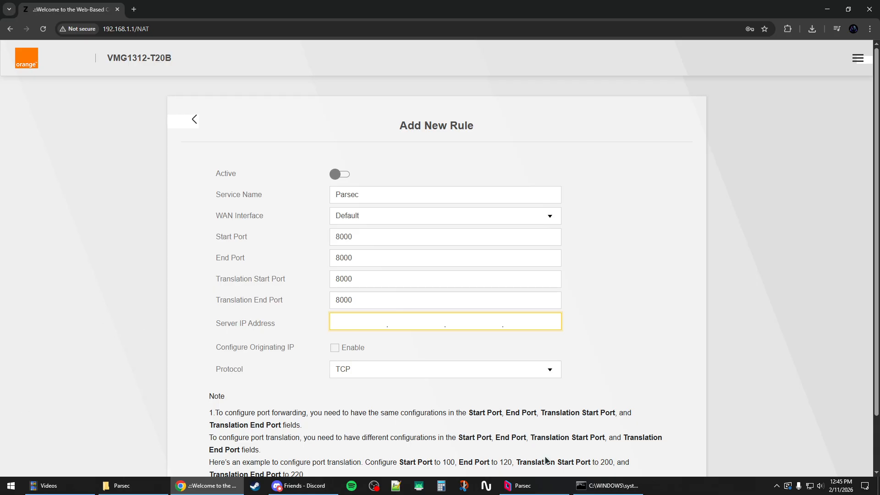
{"action": "left_click", "coordinate": [607, 486]}
{"action": "left_click", "coordinate": [337, 248]}
{"action": "left_click_drag", "start_coordinate": [337, 249], "coordinate": [375, 252]}
{"action": "key", "text": "ctrl+c"}
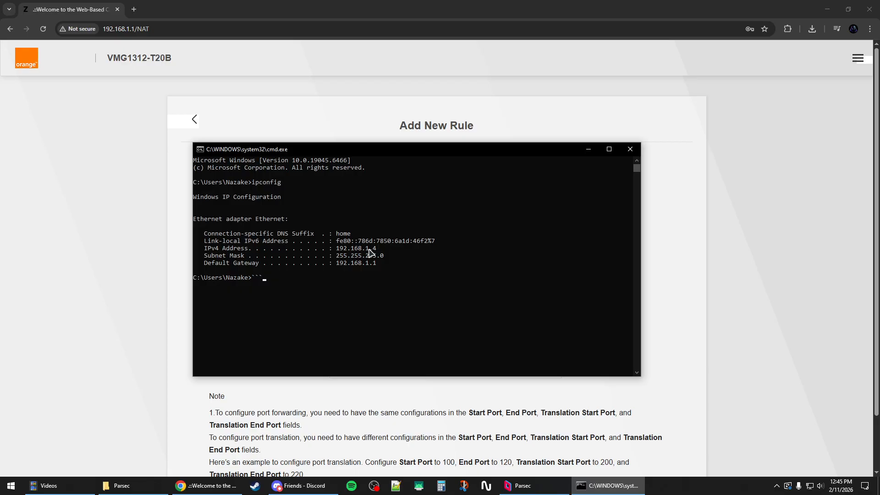
{"action": "left_click", "coordinate": [83, 285]}
{"action": "left_click", "coordinate": [406, 328]}
{"action": "key", "text": "ctrl+v"}
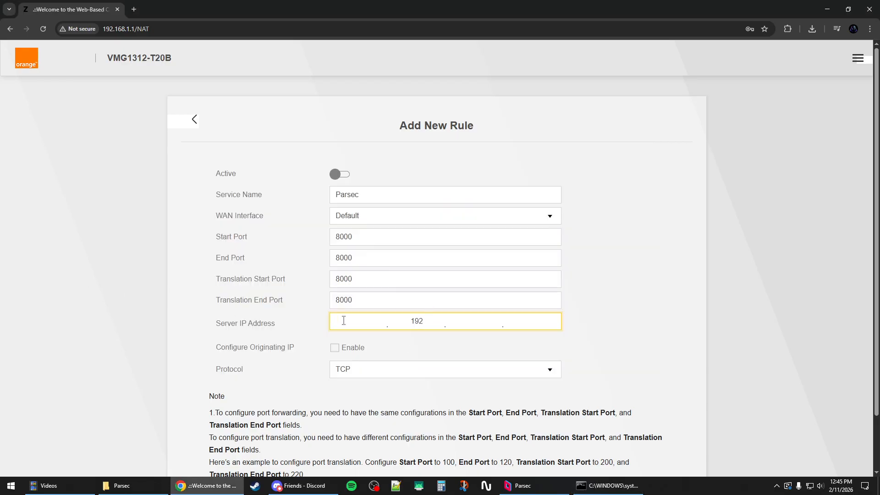
{"action": "type", "text": "192.1"}
{"action": "double_click", "coordinate": [418, 322]}
{"action": "type", "text": "168"}
{"action": "left_click", "coordinate": [599, 487]}
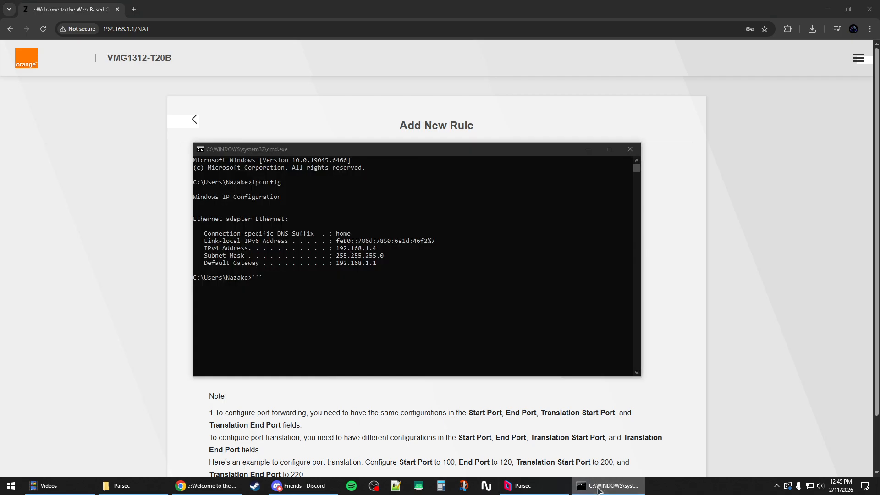
{"action": "left_click", "coordinate": [598, 486]}
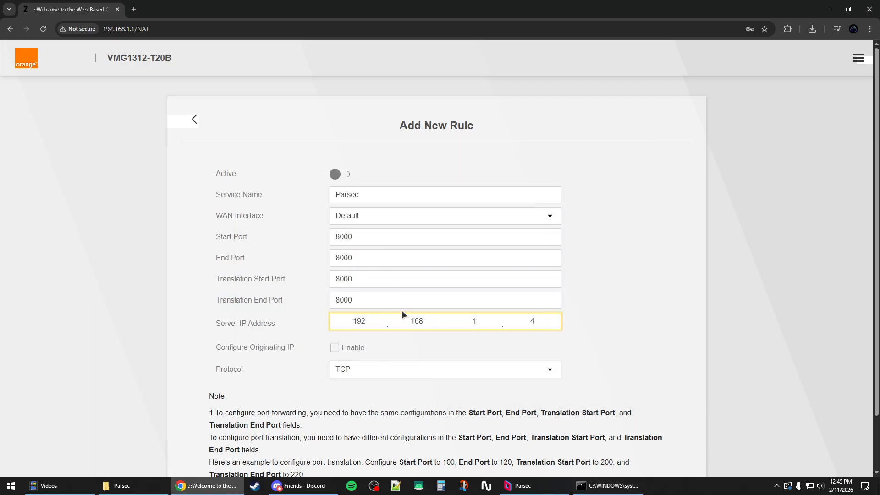
Step: Set the rule's protocol to TCP/UDP and save the port forwarding rule
{"action": "scroll", "coordinate": [427, 302], "scroll_direction": "down", "scroll_amount": 1}
{"action": "scroll", "coordinate": [430, 267], "scroll_direction": "down", "scroll_amount": 1}
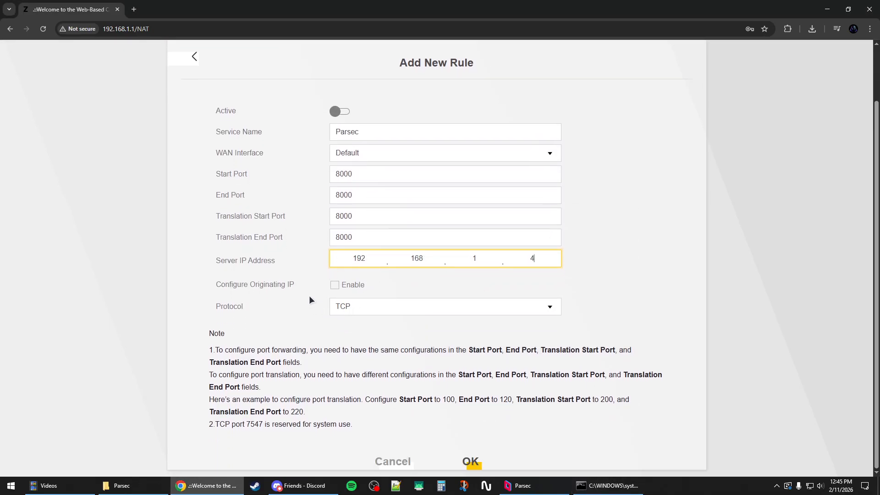
{"action": "left_click", "coordinate": [158, 290]}
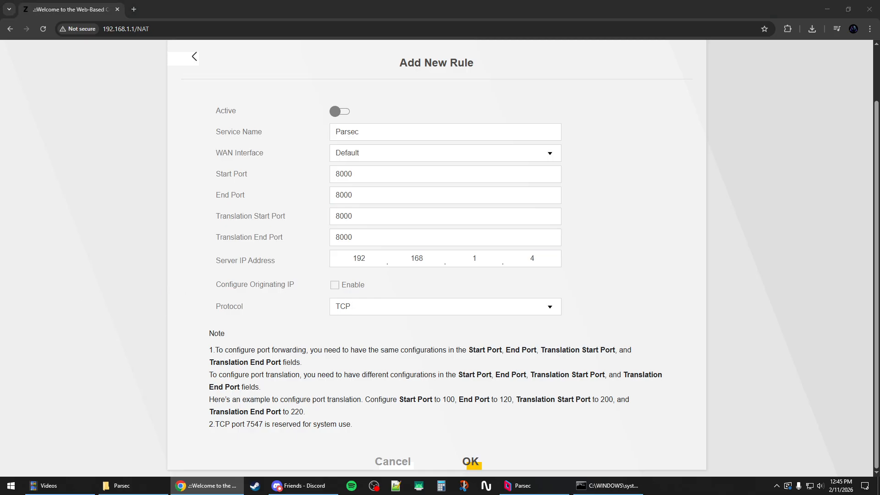
{"action": "left_click", "coordinate": [176, 306]}
{"action": "left_click", "coordinate": [395, 301]}
{"action": "left_click", "coordinate": [371, 312]}
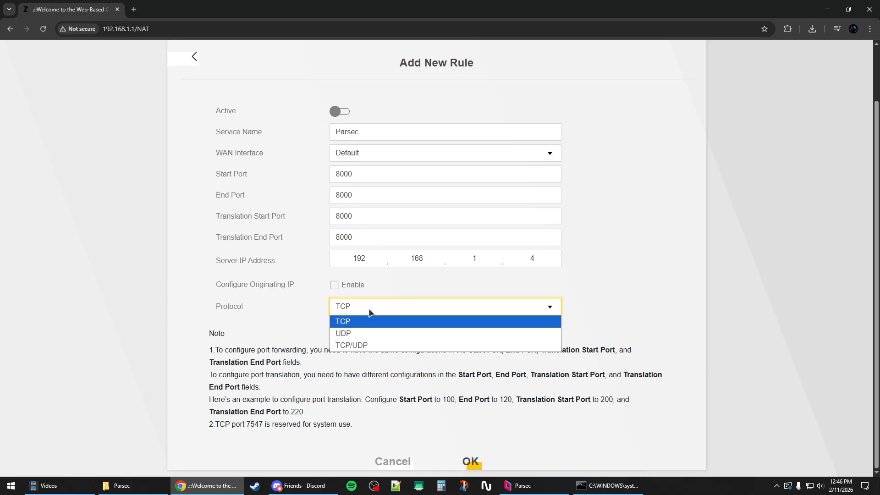
{"action": "left_click", "coordinate": [371, 348]}
{"action": "left_click", "coordinate": [477, 461]}
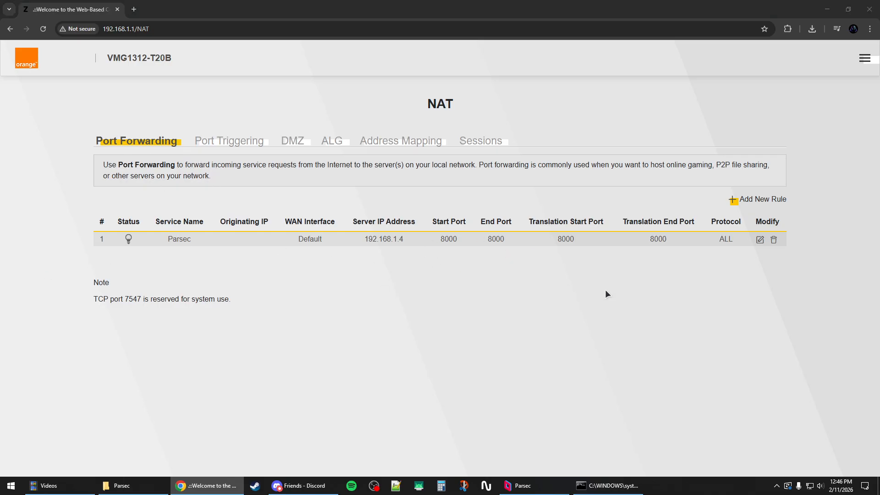
Step: Open Windows Settings, search for "firew" and open Firewall & network protection
{"action": "left_click", "coordinate": [865, 487]}
{"action": "left_click", "coordinate": [810, 392]}
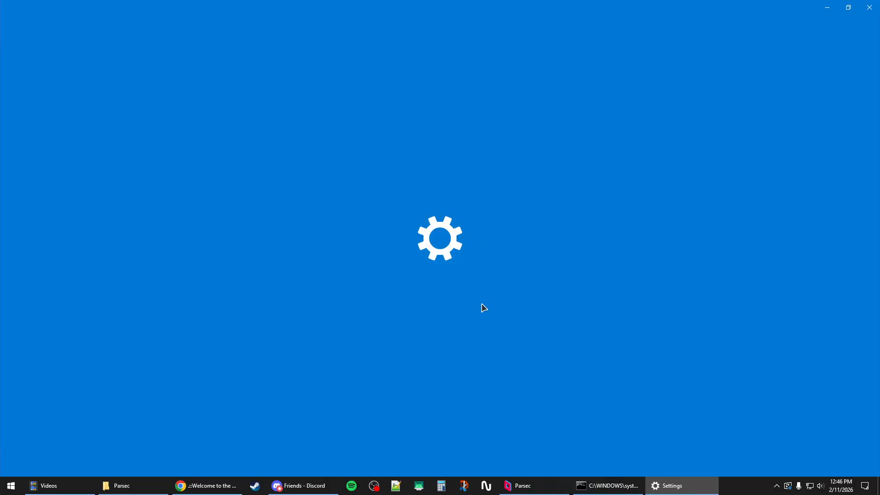
{"action": "type", "text": "firew"}
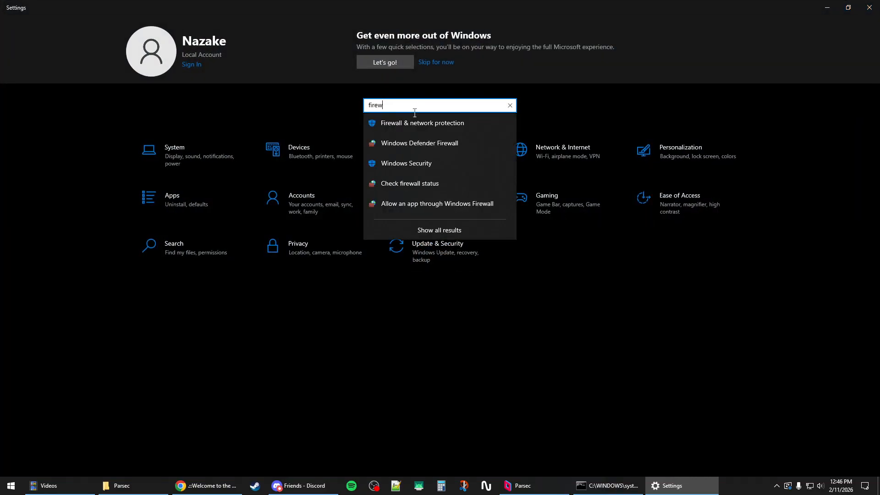
{"action": "left_click", "coordinate": [411, 124]}
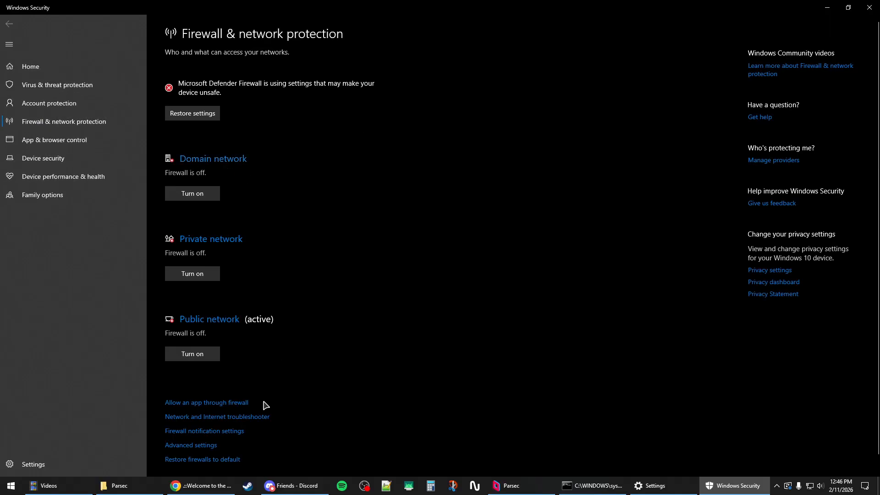
Step: Open the firewall's advanced settings in a maximized window and show the inbound rules
{"action": "scroll", "coordinate": [218, 370], "scroll_direction": "down", "scroll_amount": 1}
{"action": "left_click", "coordinate": [188, 431]}
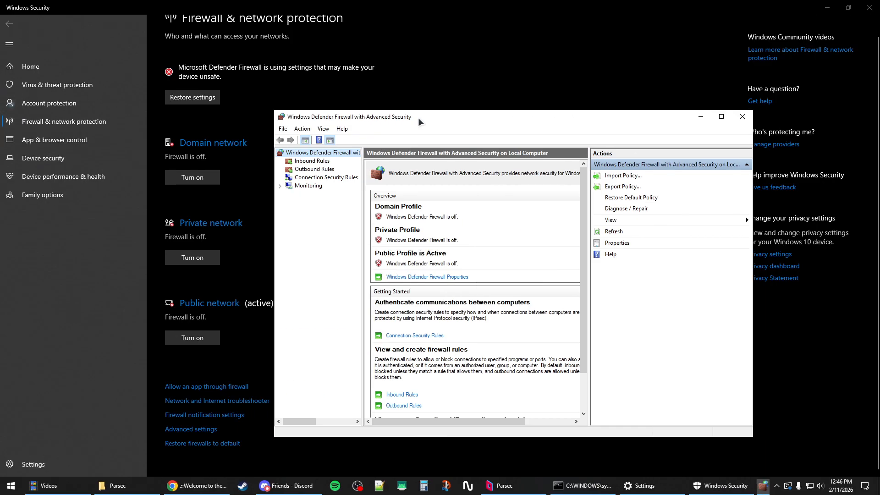
{"action": "double_click", "coordinate": [466, 116]}
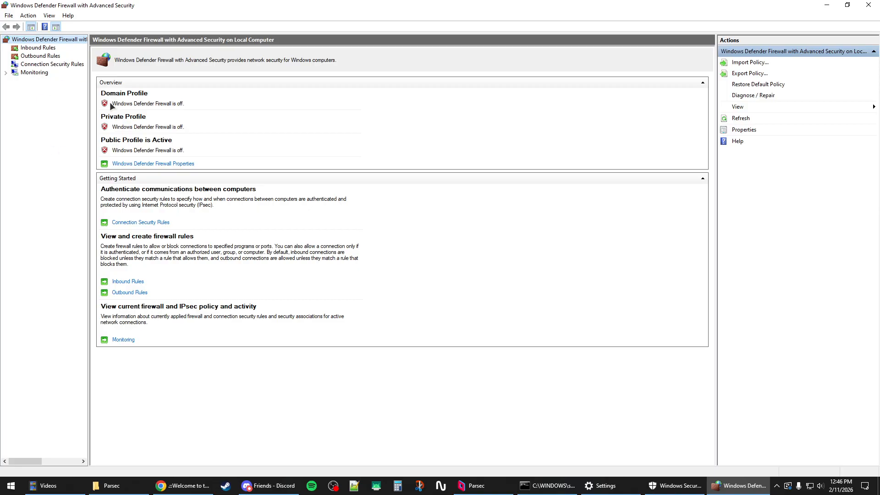
{"action": "left_click", "coordinate": [25, 48]}
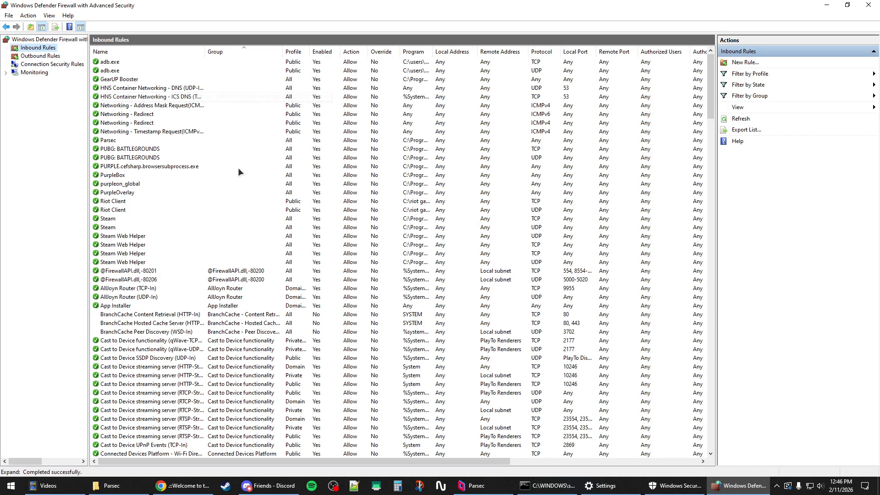
Step: Start a new inbound port rule for TCP with the specific local port 8000
{"action": "left_click", "coordinate": [748, 62]}
{"action": "left_click_drag", "start_coordinate": [194, 95], "coordinate": [362, 83]}
{"action": "key", "text": "Down"}
{"action": "left_click", "coordinate": [513, 324]}
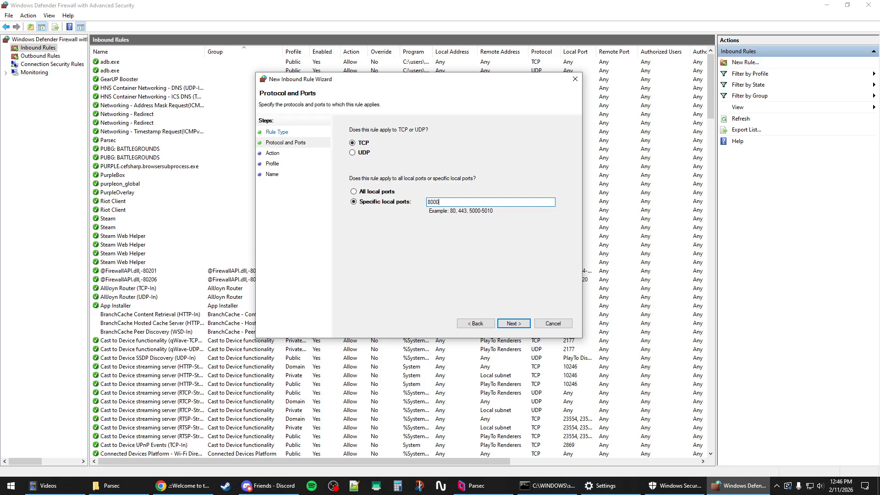
{"action": "left_click", "coordinate": [513, 323]}
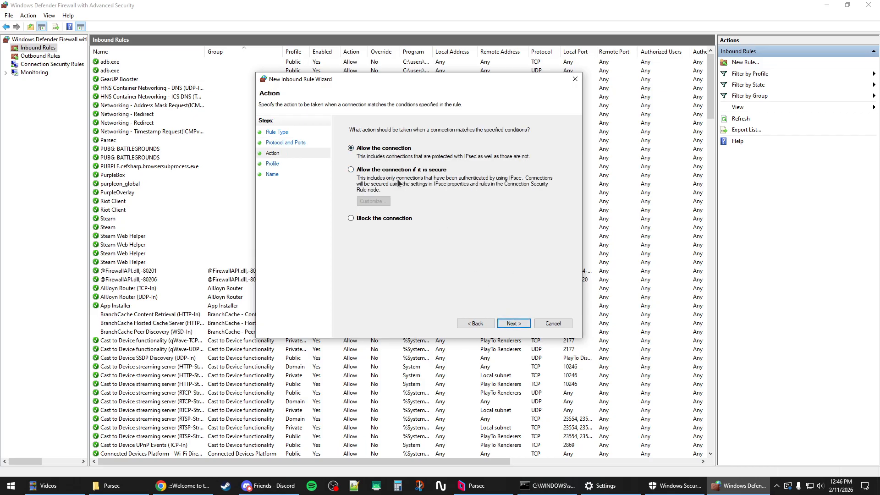
Step: Allow the connection on the Domain, Private and Public profiles, and finish the rule with the name ParsecUDP
{"action": "left_click", "coordinate": [513, 325]}
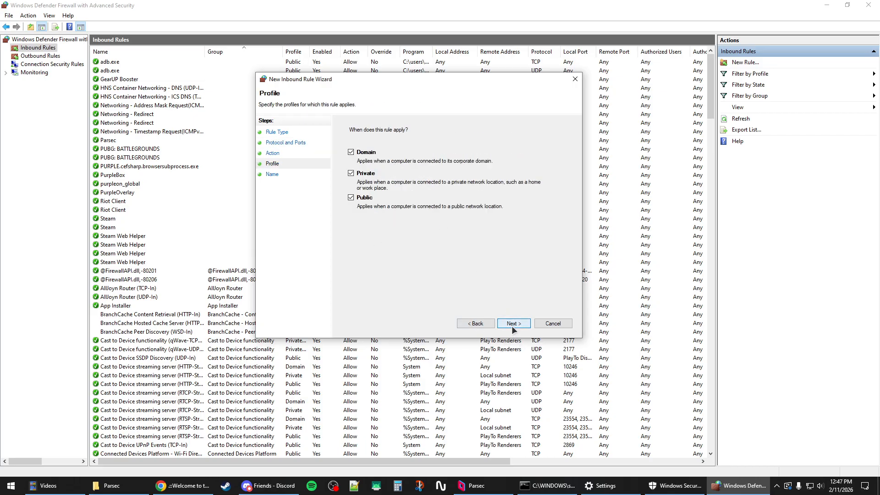
{"action": "left_click", "coordinate": [512, 325]}
{"action": "type", "text": "ParsecUDP"}
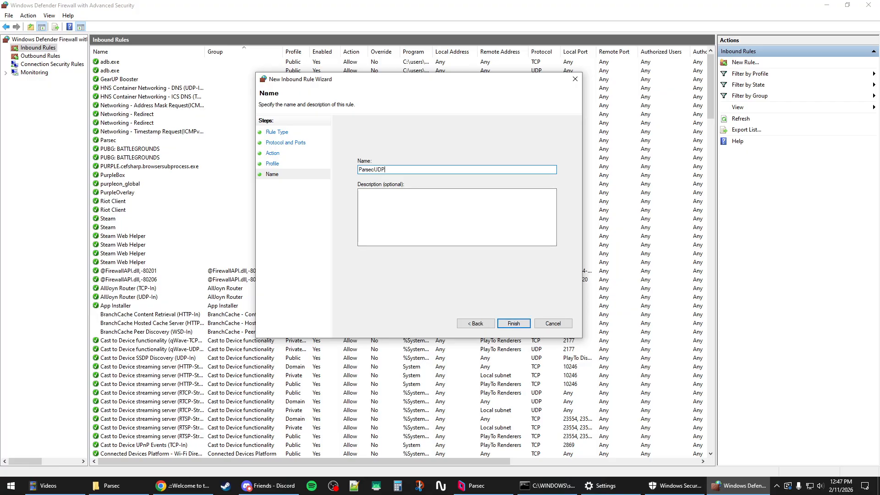
{"action": "left_click", "coordinate": [513, 324]}
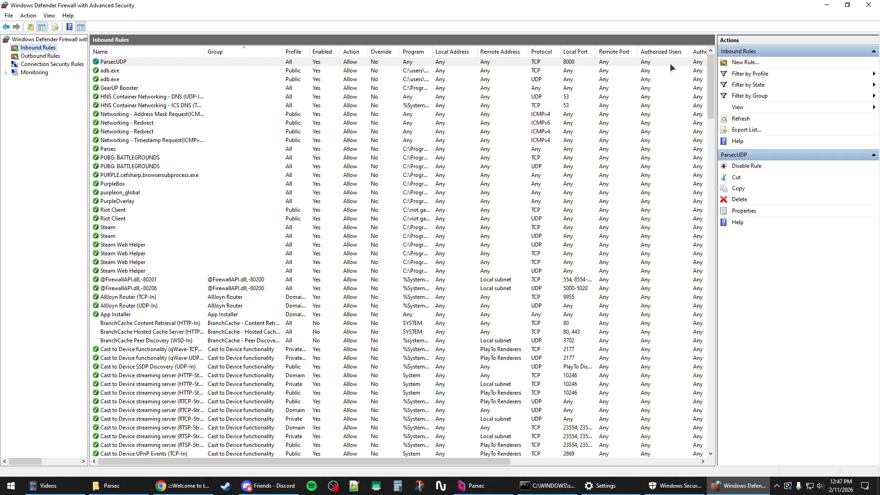
Step: Start a second inbound port rule and set its protocol to UDP
{"action": "left_click", "coordinate": [743, 63]}
{"action": "left_click", "coordinate": [201, 198]}
{"action": "left_click", "coordinate": [356, 347]}
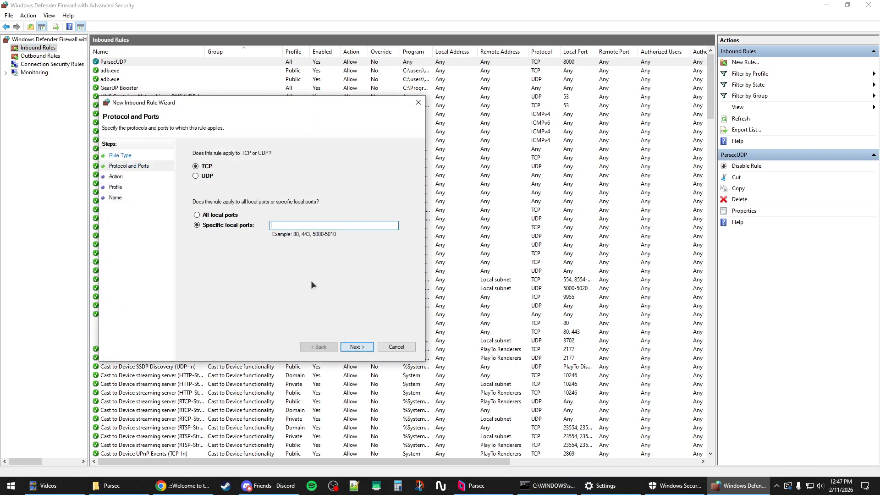
{"action": "left_click", "coordinate": [196, 176]}
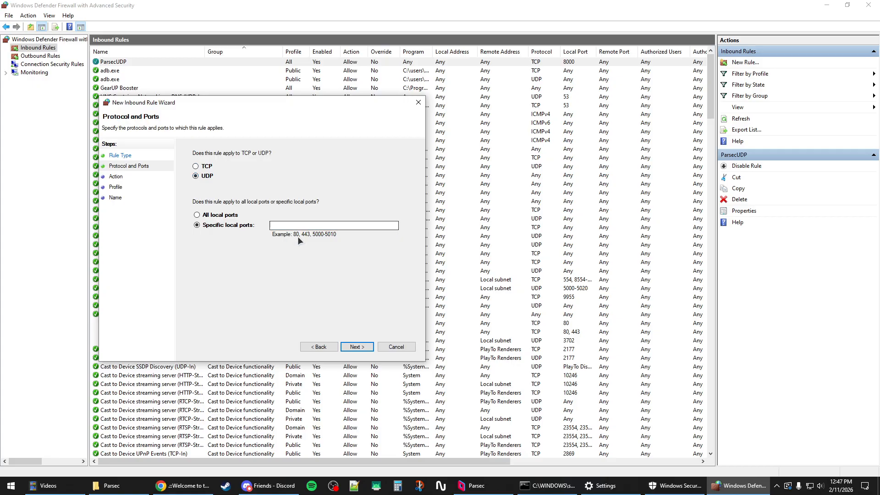
Step: Try to enter ParsecTCP as the second rule's specific local ports
{"action": "left_click", "coordinate": [315, 225]}
{"action": "type", "text": "ParsecUDP"}
{"action": "left_click_drag", "start_coordinate": [286, 225], "coordinate": [318, 225]}
{"action": "type", "text": "TC"}
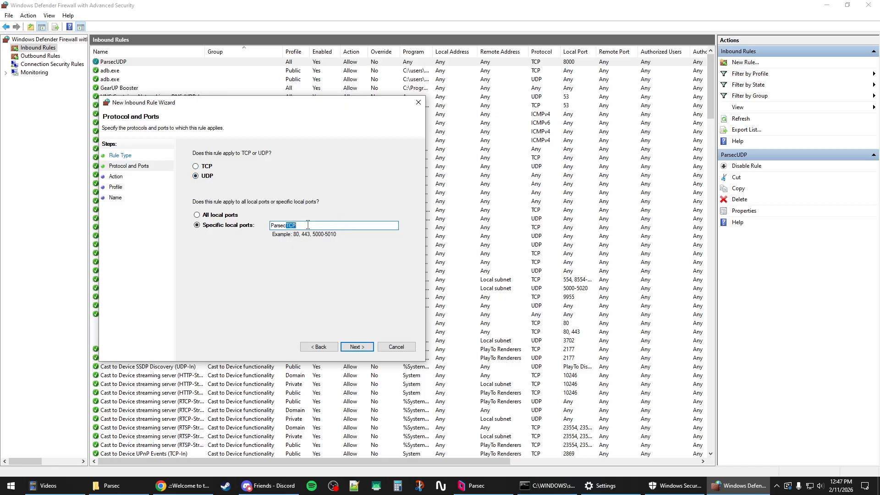
{"action": "left_click", "coordinate": [357, 347]}
{"action": "left_click", "coordinate": [503, 289]}
Step: Set the UDP rule's specific local port to 8000 and continue to the rule's action
{"action": "left_click", "coordinate": [197, 215]}
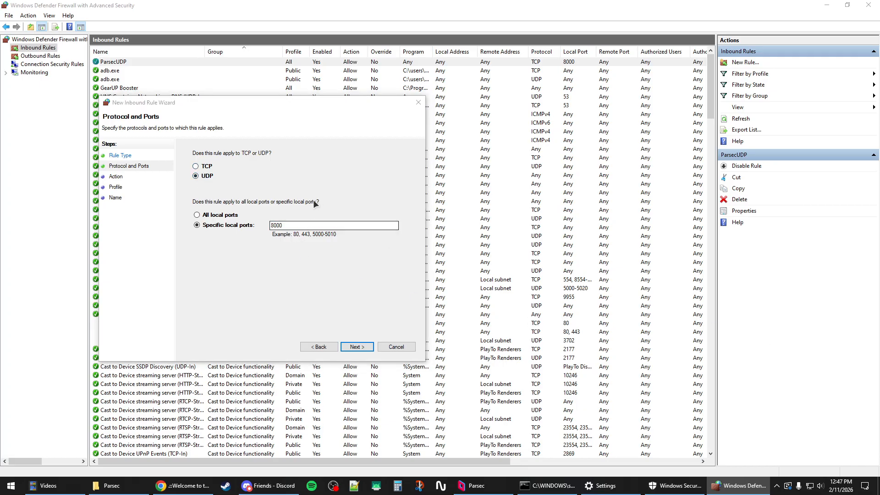
{"action": "left_click", "coordinate": [194, 179]}
{"action": "left_click", "coordinate": [355, 345]}
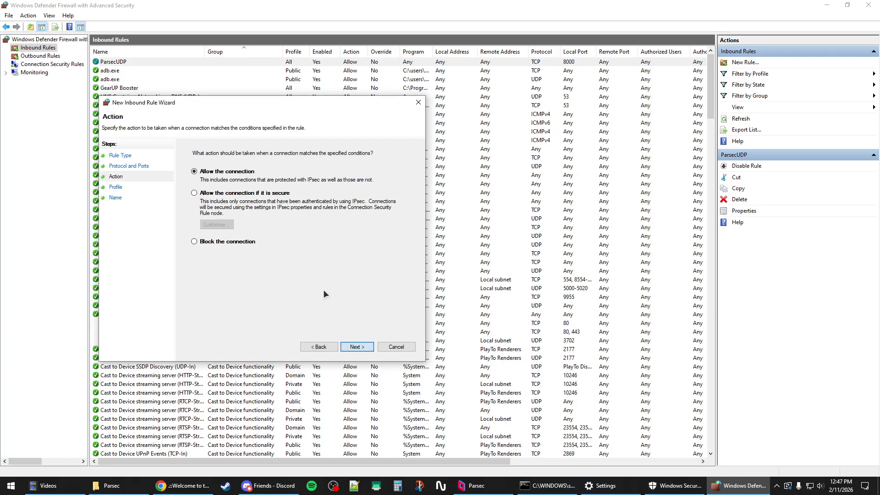
Step: Allow the UDP rule's connection on all profiles and finish the rule with the name ParsecTCP
{"action": "left_click", "coordinate": [355, 347]}
{"action": "left_click", "coordinate": [357, 346]}
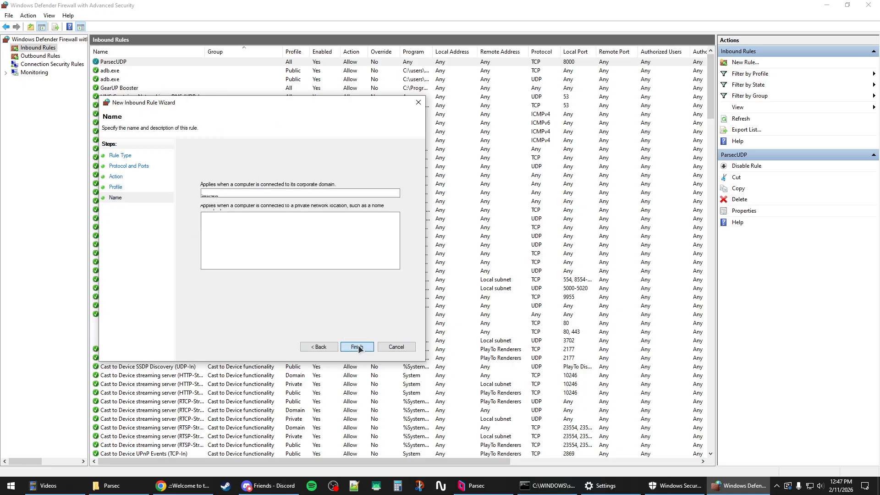
{"action": "type", "text": "ParsecUDP"}
{"action": "left_click_drag", "start_coordinate": [217, 194], "coordinate": [298, 193]}
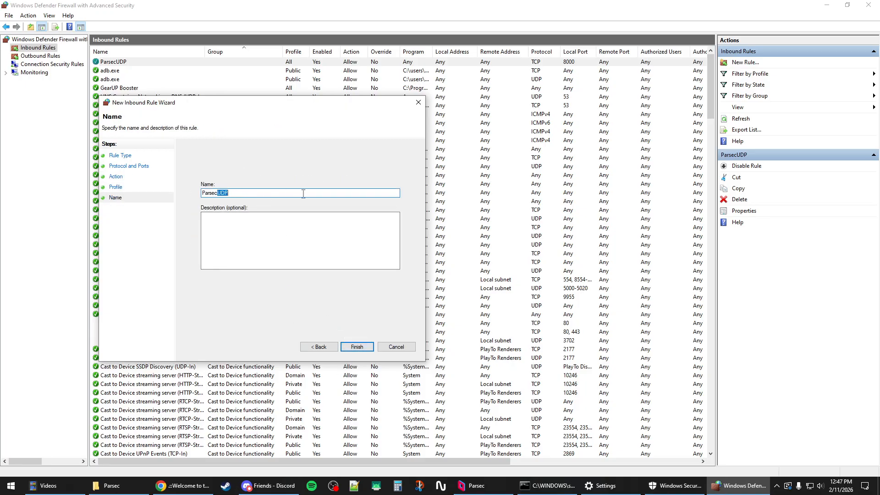
{"action": "type", "text": "TCP"}
{"action": "left_click", "coordinate": [358, 347]}
Step: Check the ParsecTCP and ParsecUDP entries in the inbound rules list
{"action": "left_click", "coordinate": [122, 62]}
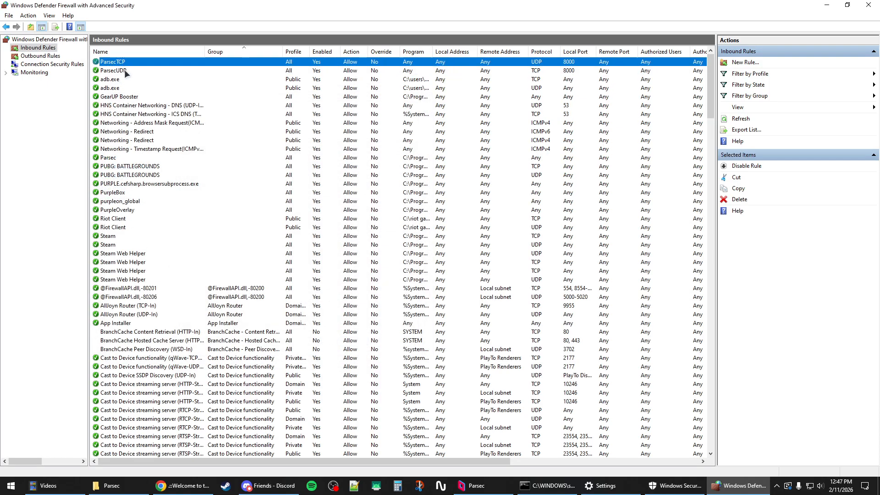
{"action": "left_click", "coordinate": [125, 71]}
{"action": "left_click", "coordinate": [120, 62]}
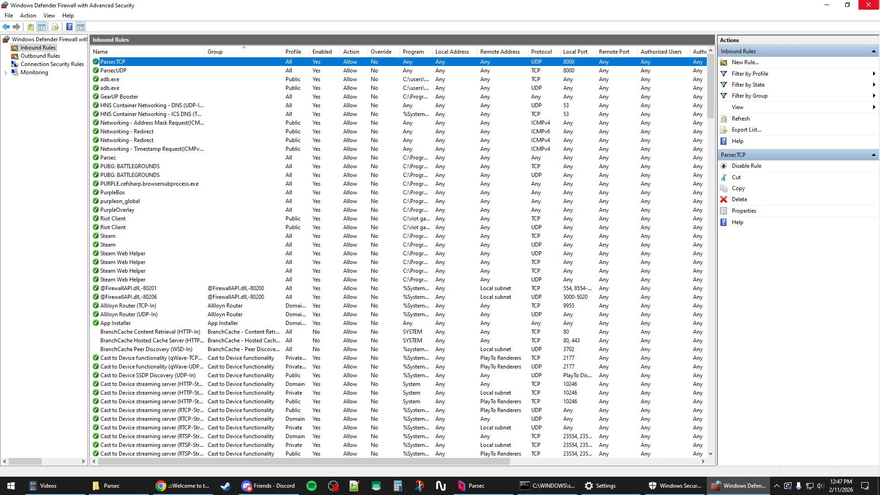
Step: Close the firewall, Windows Security, Settings and router browser windows to return to Parsec
{"action": "left_click", "coordinate": [868, 5]}
{"action": "left_click", "coordinate": [870, 7]}
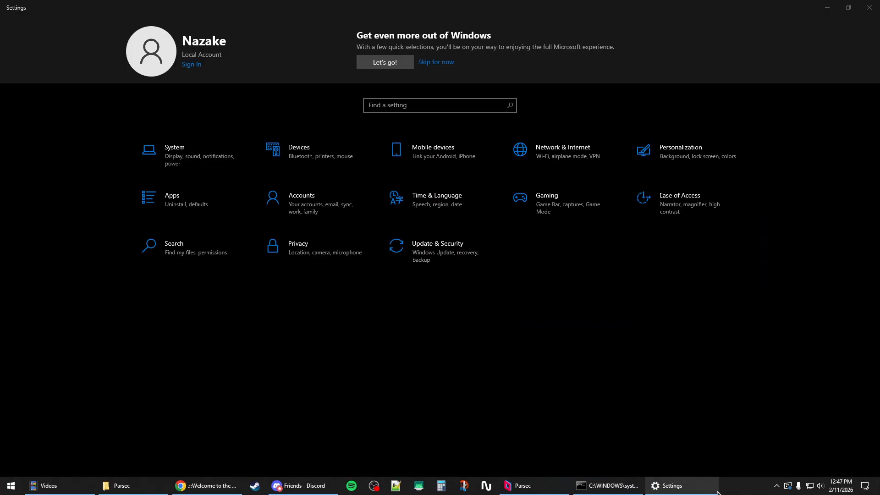
{"action": "left_click", "coordinate": [870, 7]}
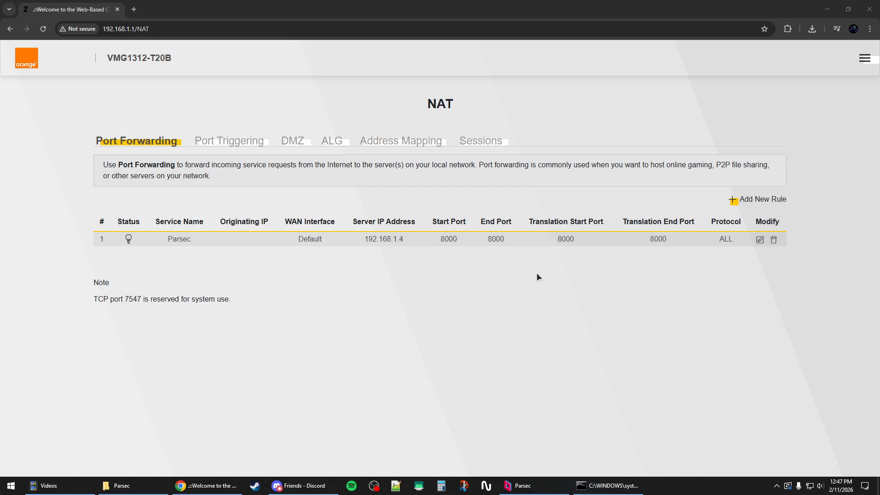
{"action": "left_click", "coordinate": [869, 9]}
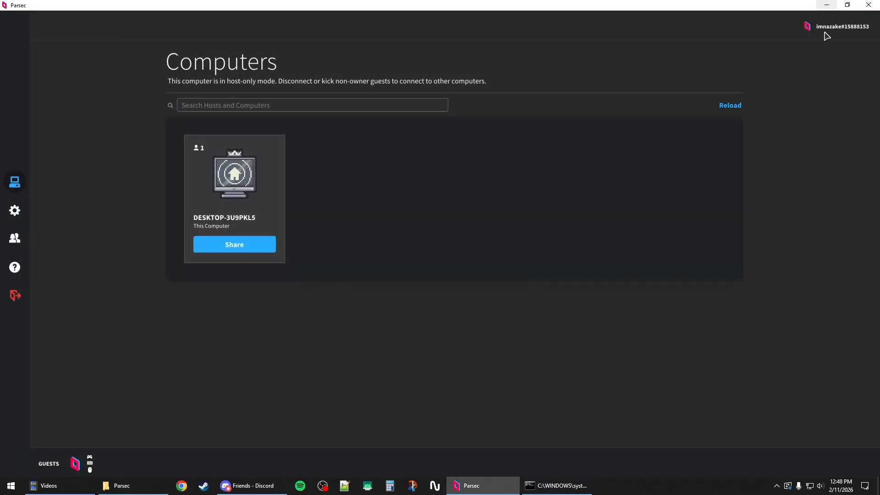
{"action": "left_click", "coordinate": [778, 486]}
{"action": "left_click", "coordinate": [787, 486]}
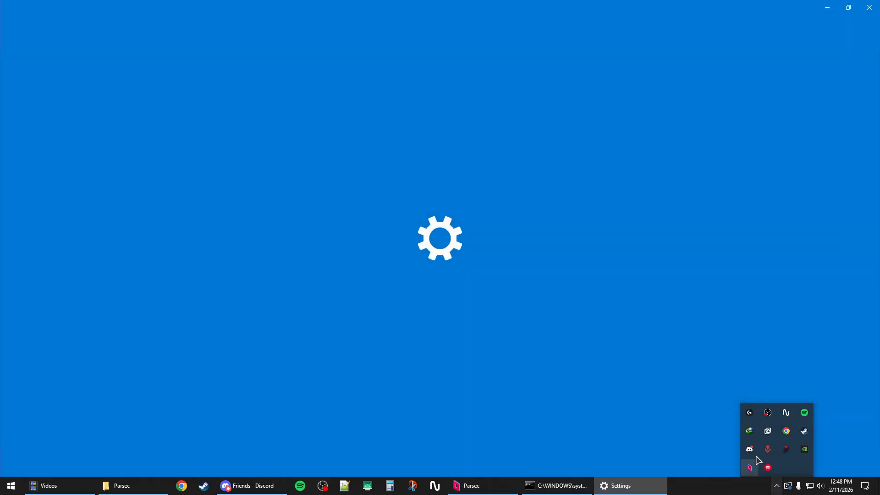
{"action": "left_click", "coordinate": [828, 5]}
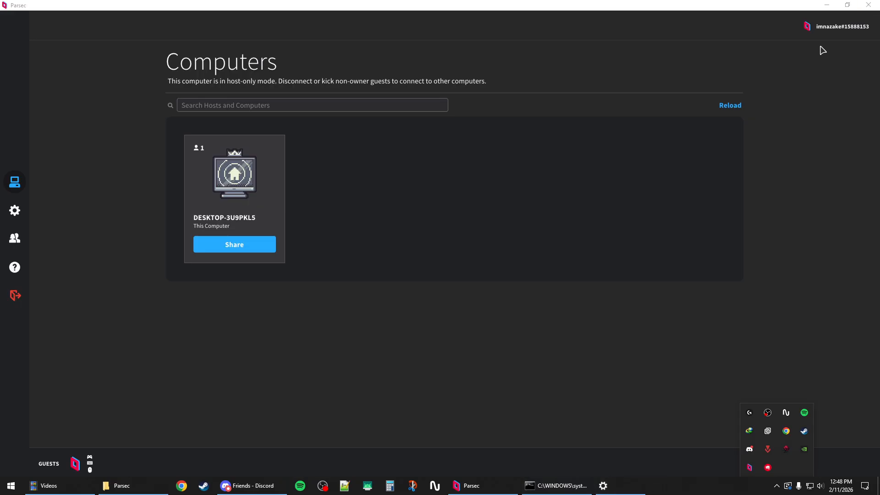
{"action": "left_click", "coordinate": [317, 209]}
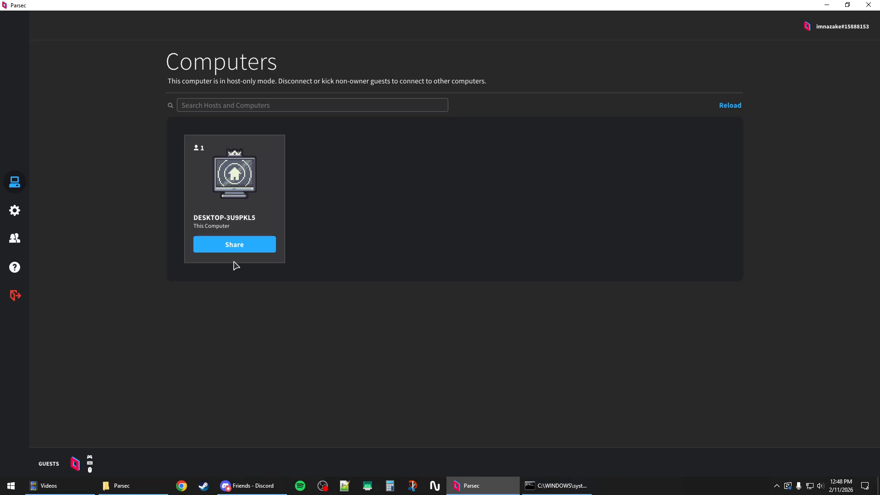